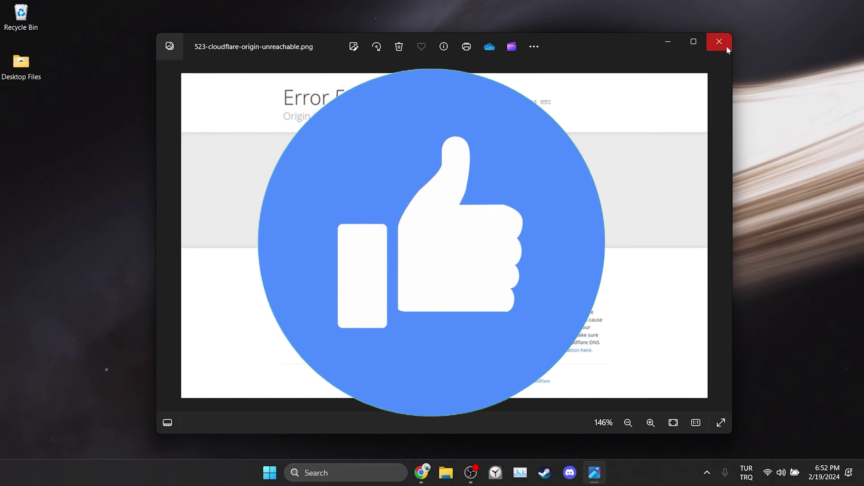
Close the error 523 screenshot in Photos to reveal the desktop.
{"action": "left_click", "coordinate": [727, 49]}
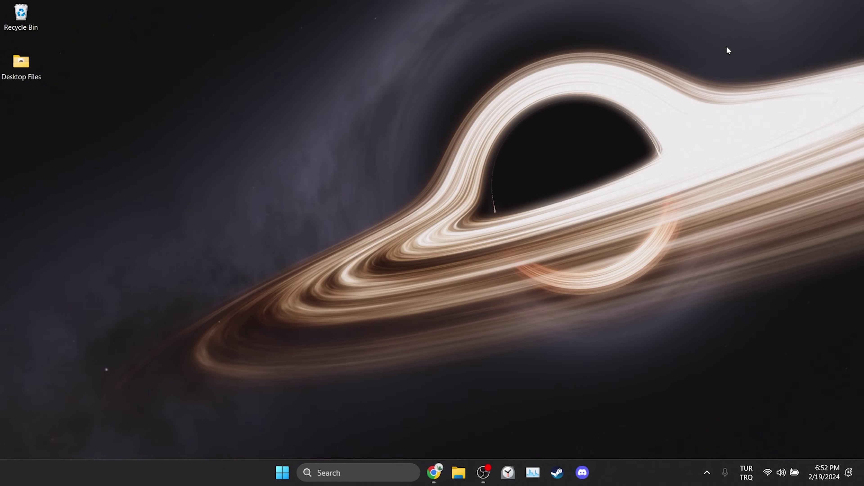
Launch Chrome and go to Settings > Privacy and security.
{"action": "left_click", "coordinate": [434, 472]}
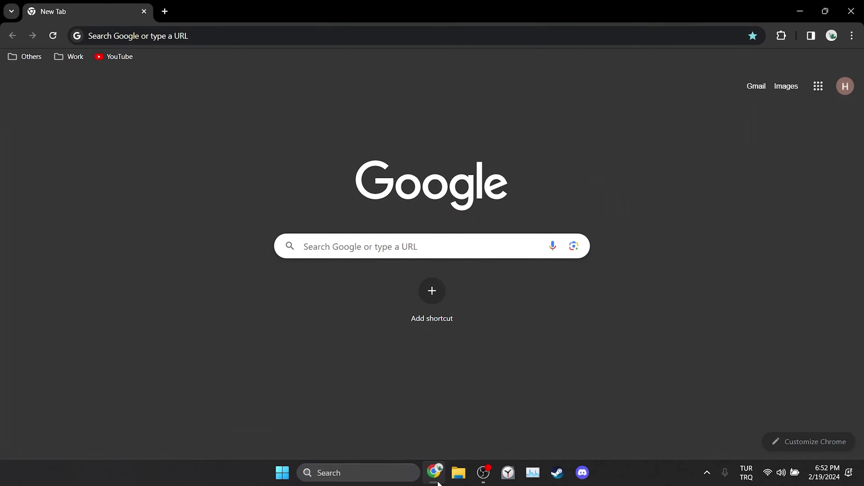
{"action": "left_click", "coordinate": [435, 442]}
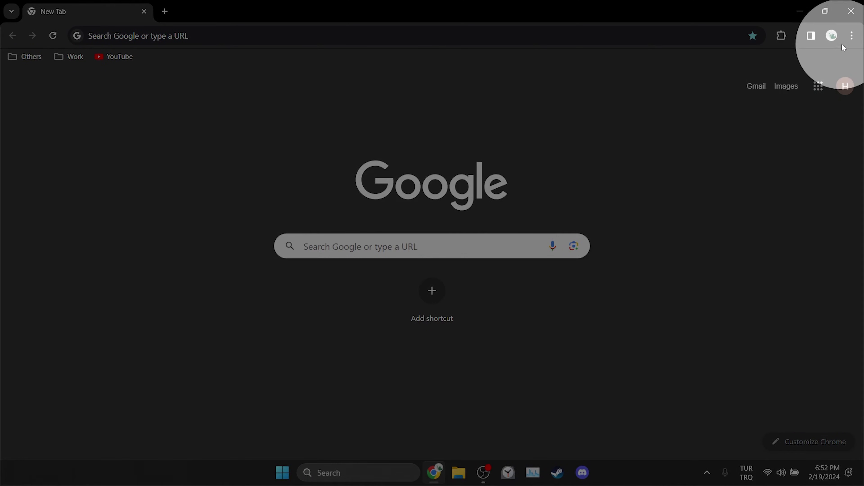
{"action": "left_click", "coordinate": [852, 36]}
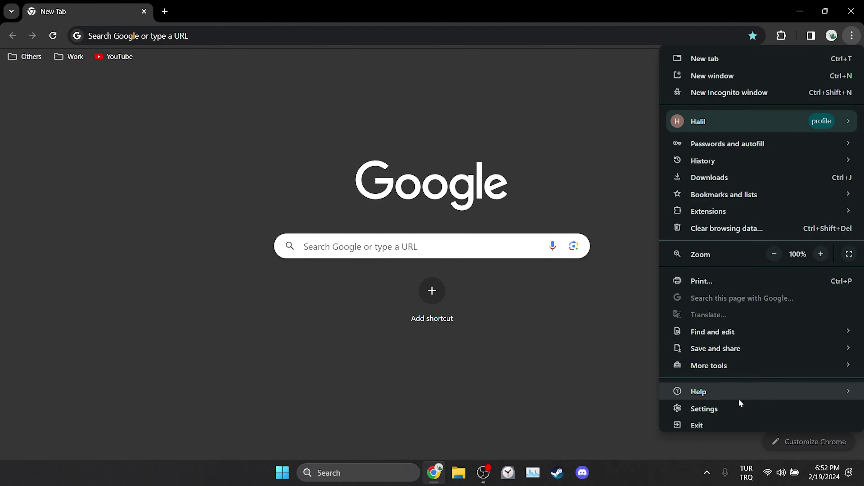
{"action": "left_click", "coordinate": [737, 407]}
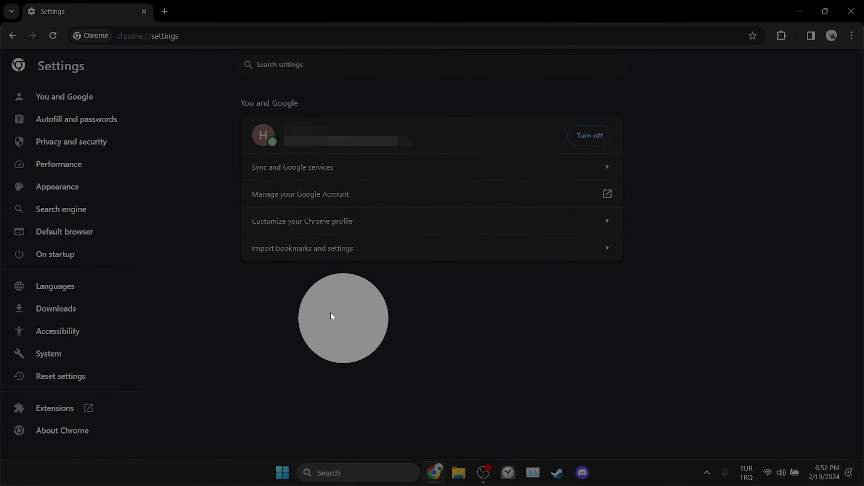
{"action": "left_click", "coordinate": [65, 146]}
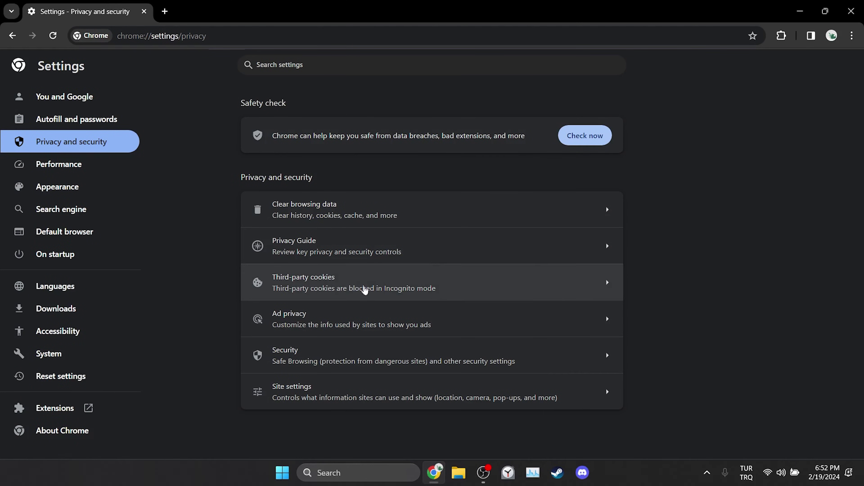
Search 'facebook' in the site data list and delete facebook.com's stored data.
{"action": "left_click", "coordinate": [332, 286]}
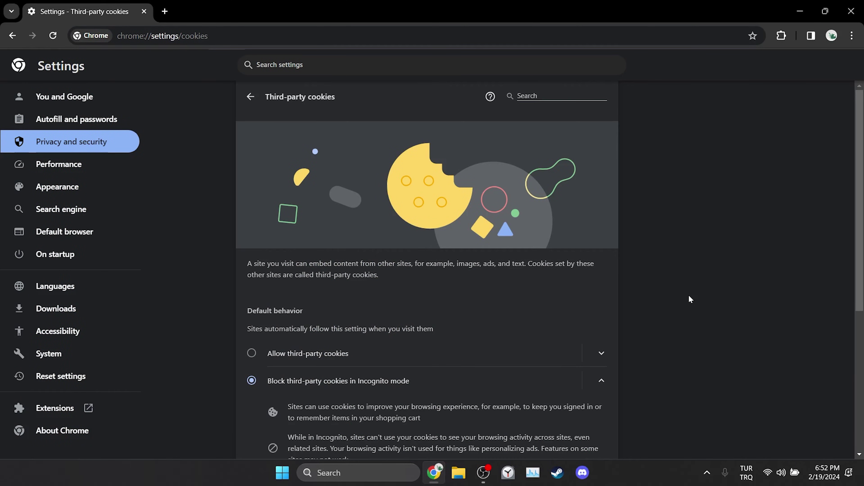
{"action": "scroll", "coordinate": [689, 295], "scroll_direction": "down", "scroll_amount": 5}
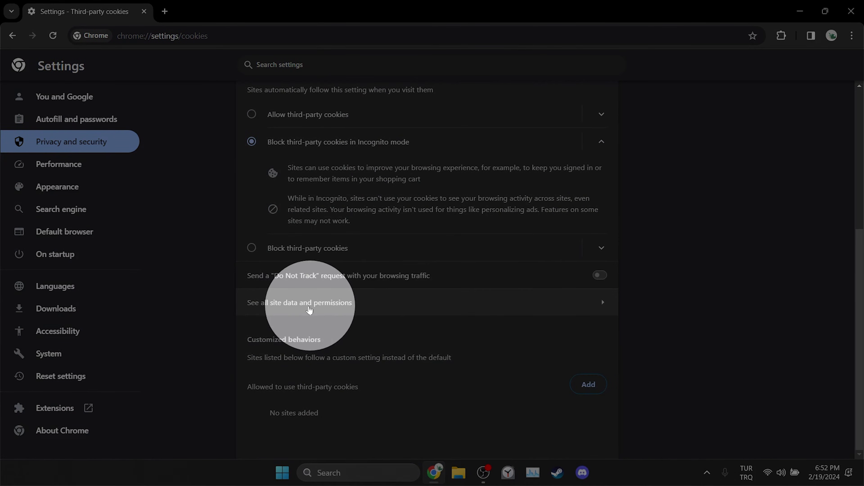
{"action": "left_click", "coordinate": [309, 310]}
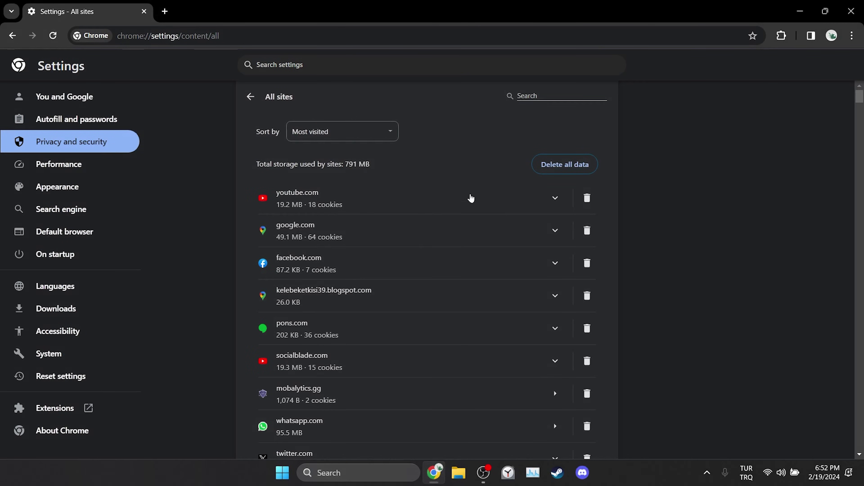
{"action": "left_click", "coordinate": [548, 96]}
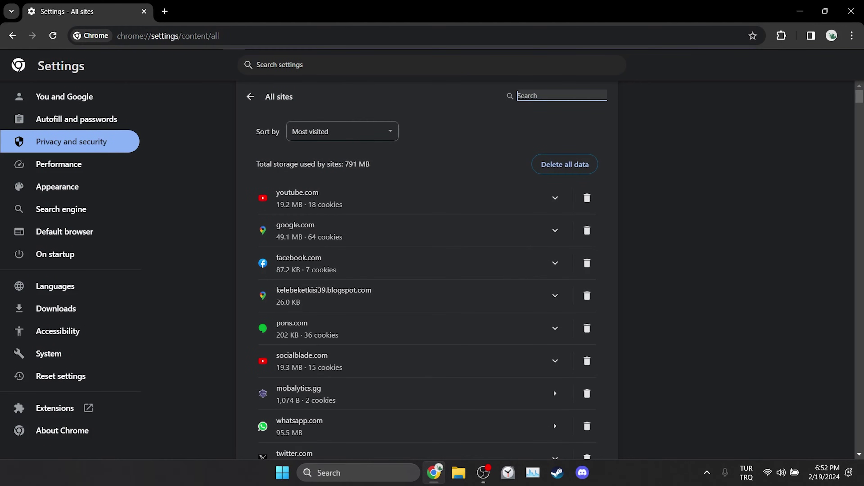
{"action": "type", "text": "facebook"}
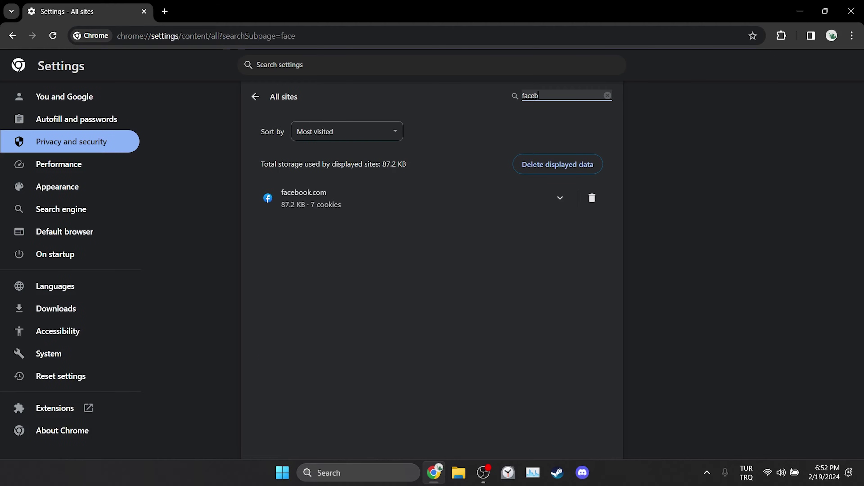
{"action": "left_click", "coordinate": [593, 198]}
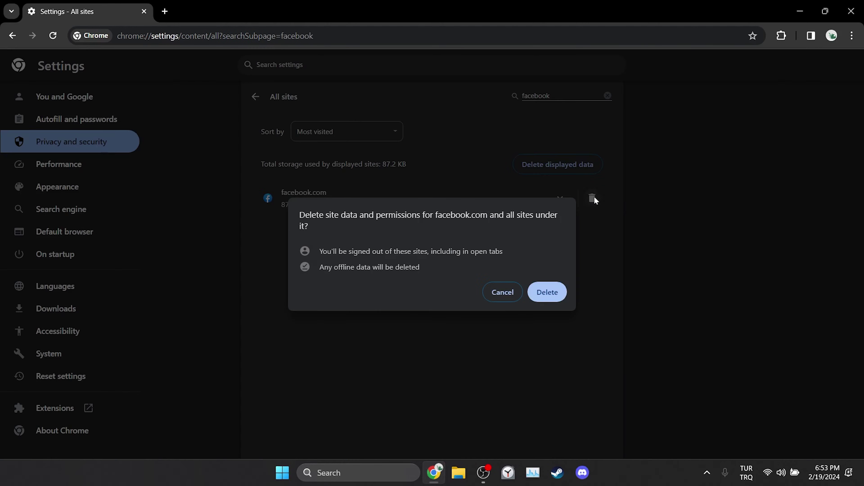
{"action": "left_click", "coordinate": [545, 293]}
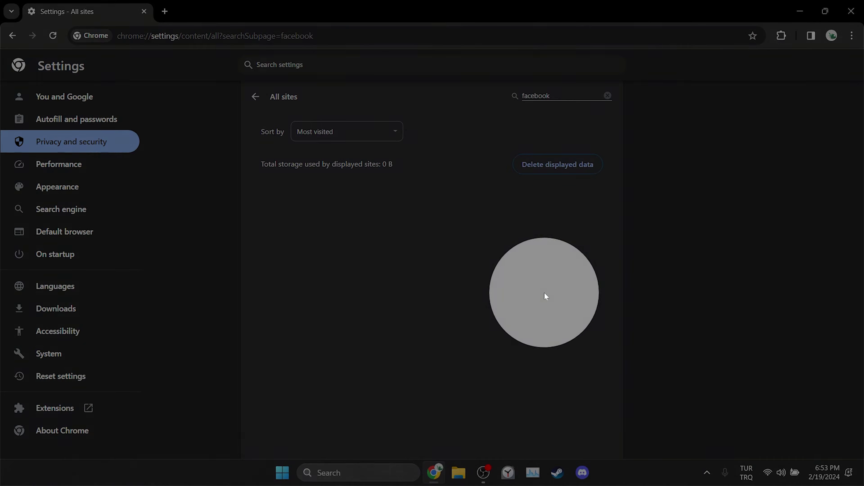
Open the System settings, then the About Chrome page to check for updates.
{"action": "left_click", "coordinate": [42, 360]}
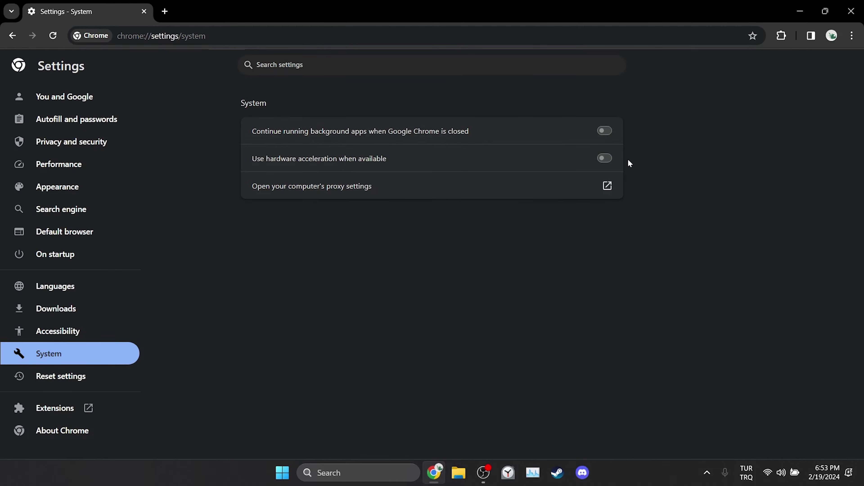
{"action": "left_click", "coordinate": [53, 428]}
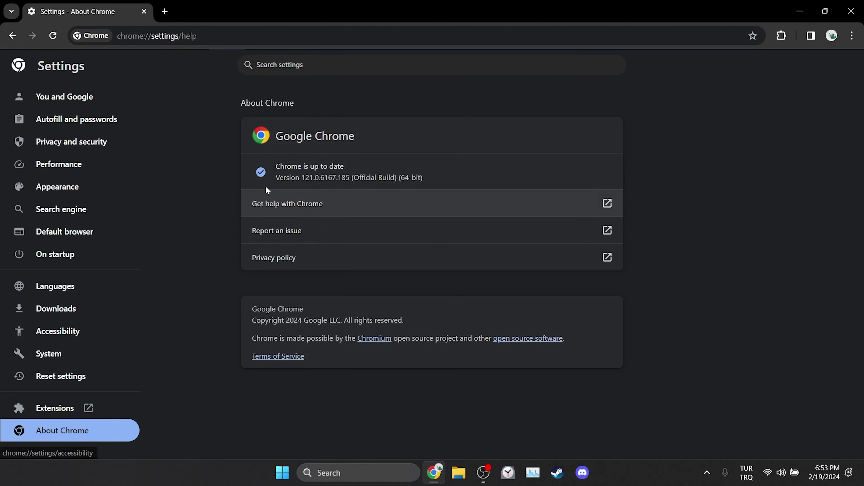
Highlight the 'Chrome is up to date' status on the About page.
{"action": "left_click_drag", "start_coordinate": [275, 166], "coordinate": [363, 166]}
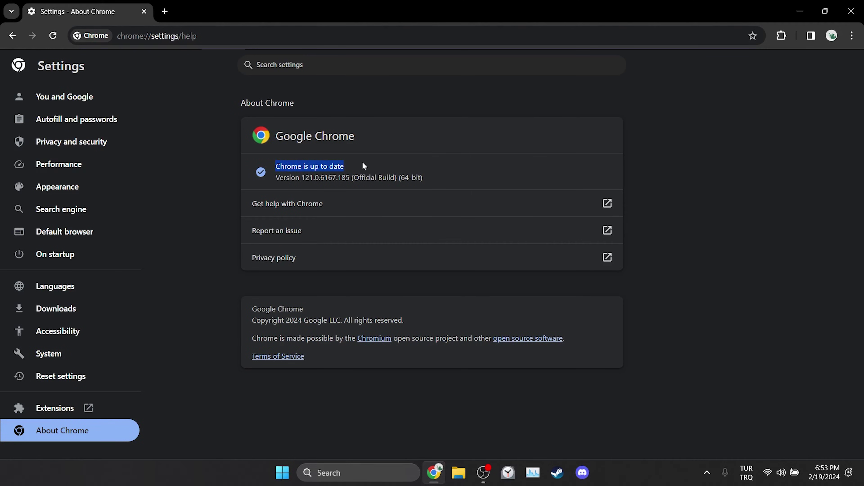
{"action": "left_click", "coordinate": [364, 166]}
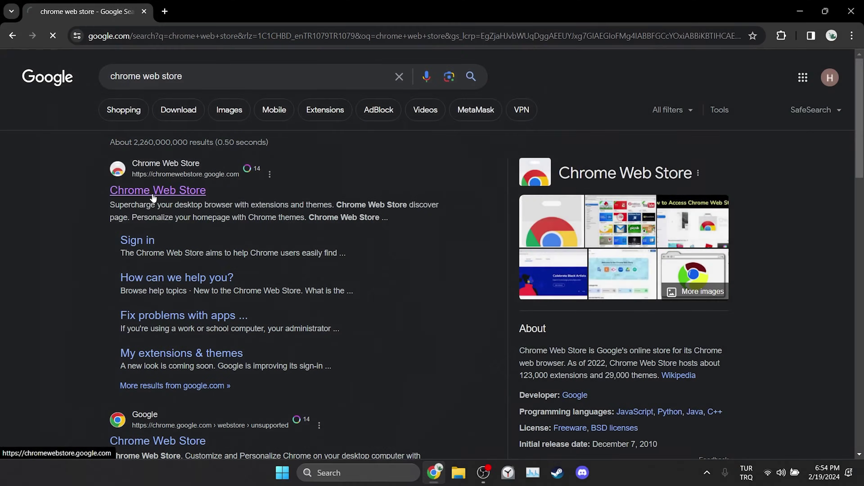
In the Chrome Web Store, search 'vpn' and add the 1clickVPN extension.
{"action": "left_click", "coordinate": [153, 194]}
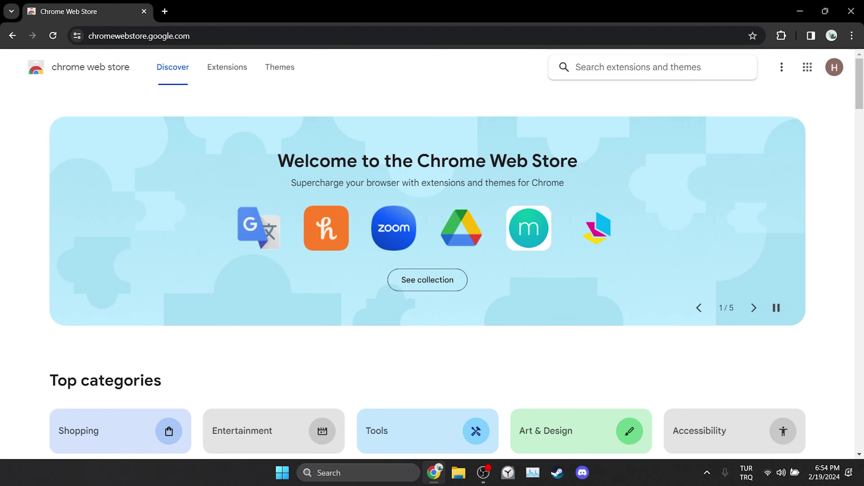
{"action": "type", "text": "vpn"}
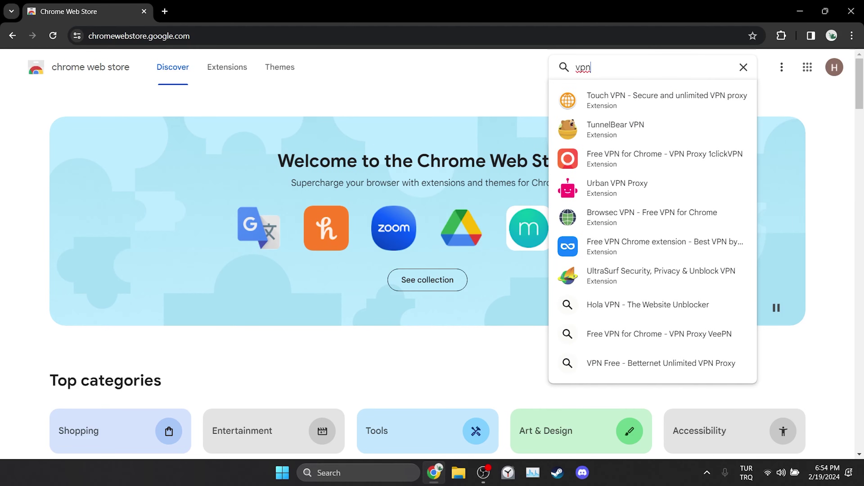
{"action": "key", "text": "Return"}
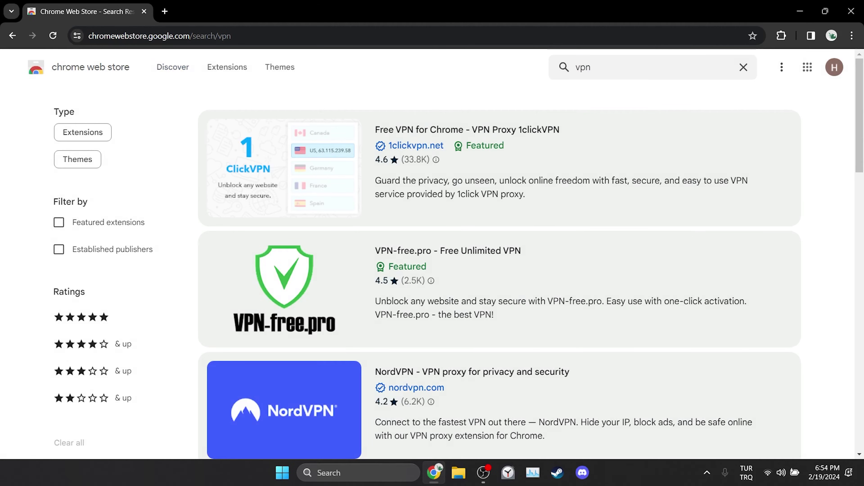
{"action": "left_click", "coordinate": [521, 134]}
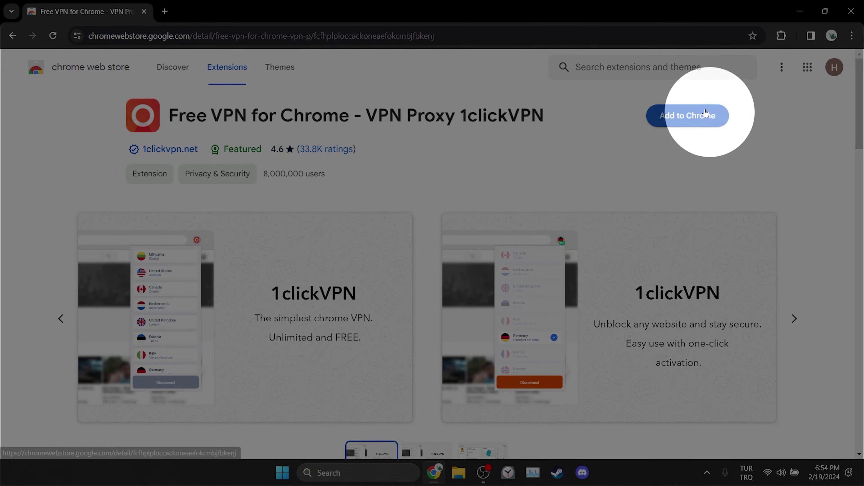
{"action": "left_click", "coordinate": [681, 116]}
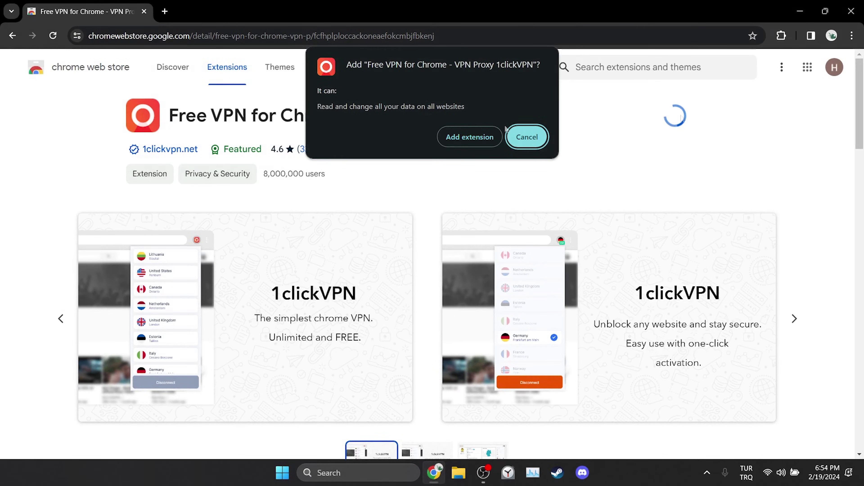
Confirm the 1clickVPN install and connect it through the Lithuania server.
{"action": "left_click", "coordinate": [474, 137]}
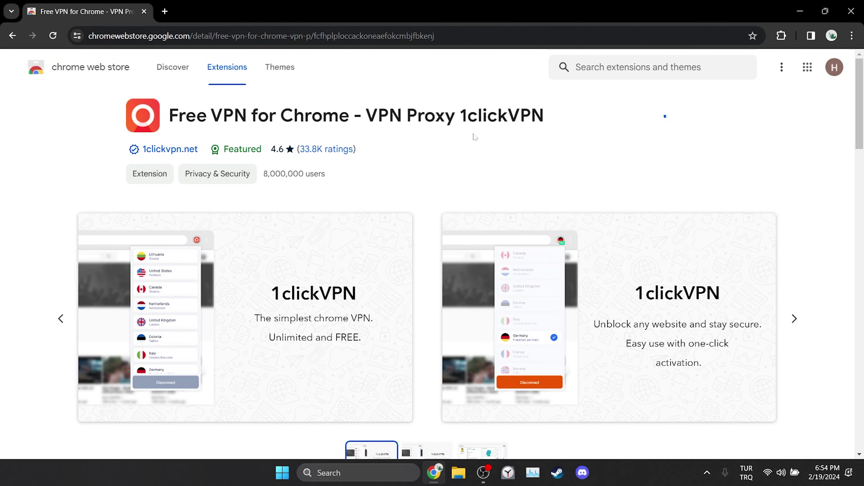
{"action": "left_click", "coordinate": [782, 36]}
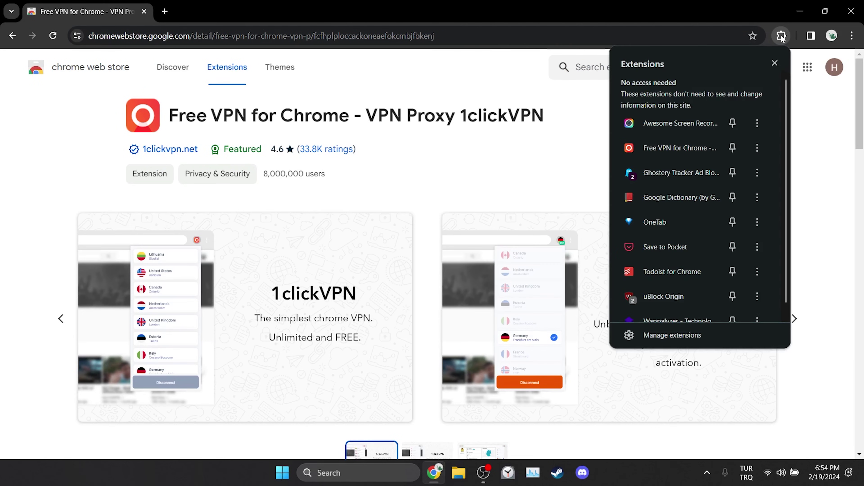
{"action": "left_click", "coordinate": [675, 147]}
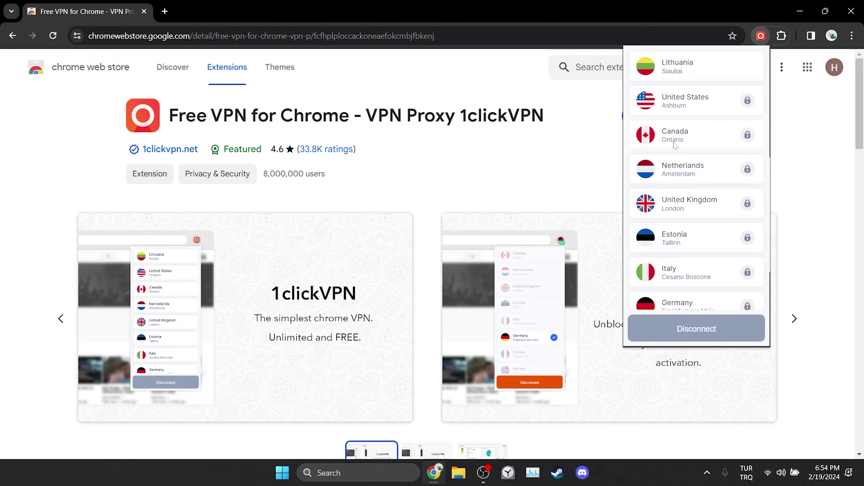
{"action": "left_click", "coordinate": [705, 79]}
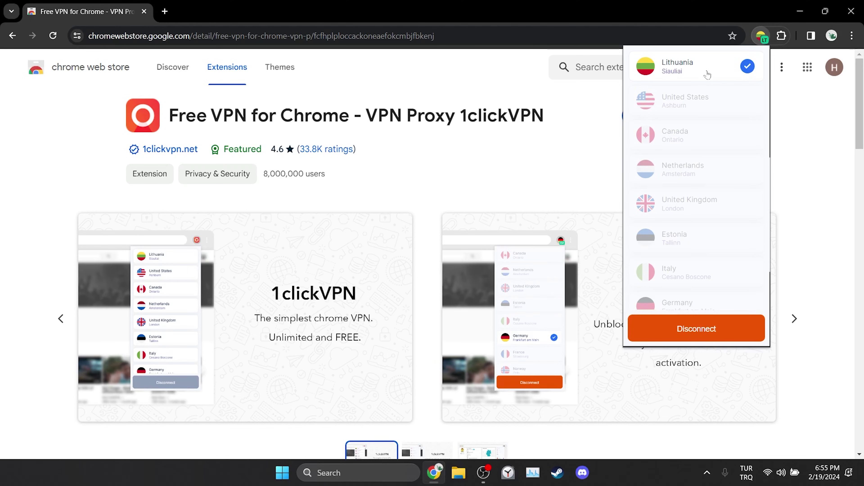
{"action": "left_click", "coordinate": [801, 96]}
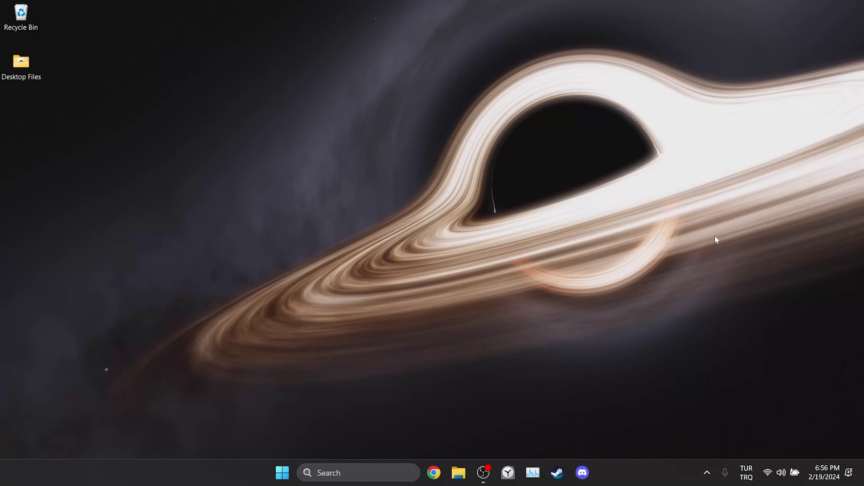
Search Windows for 'control panel' and open the Control Panel best match.
{"action": "left_click", "coordinate": [340, 473]}
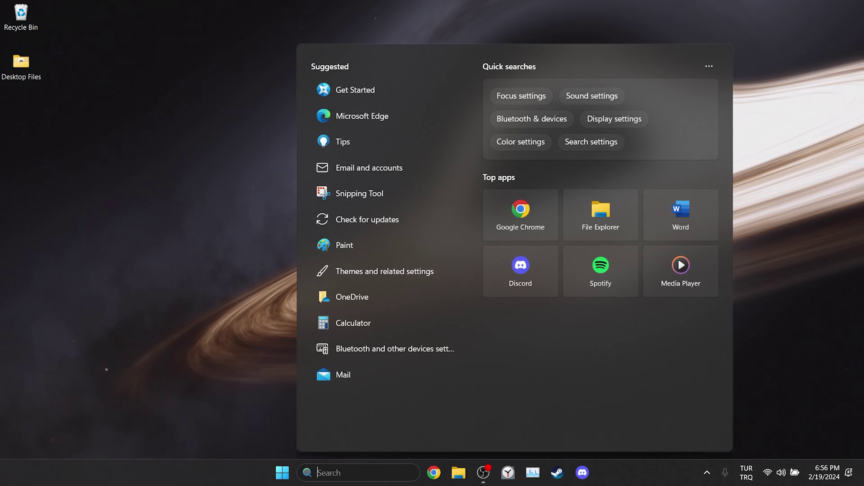
{"action": "type", "text": "control panel"}
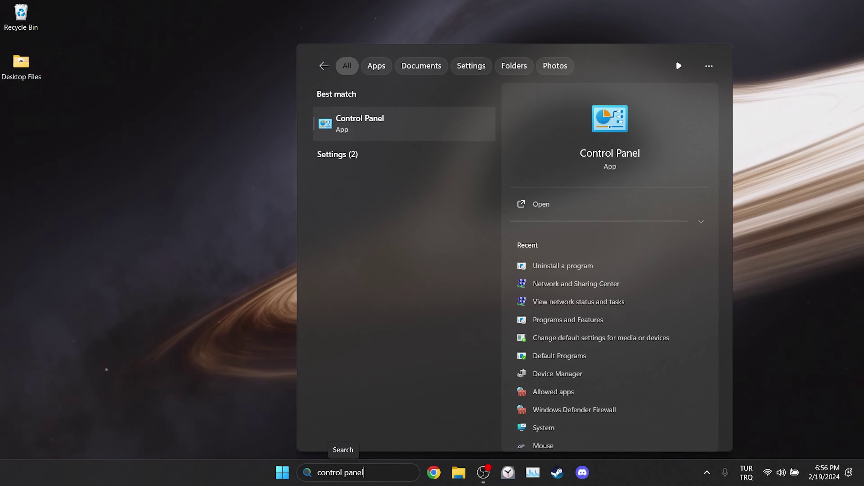
{"action": "left_click", "coordinate": [386, 135]}
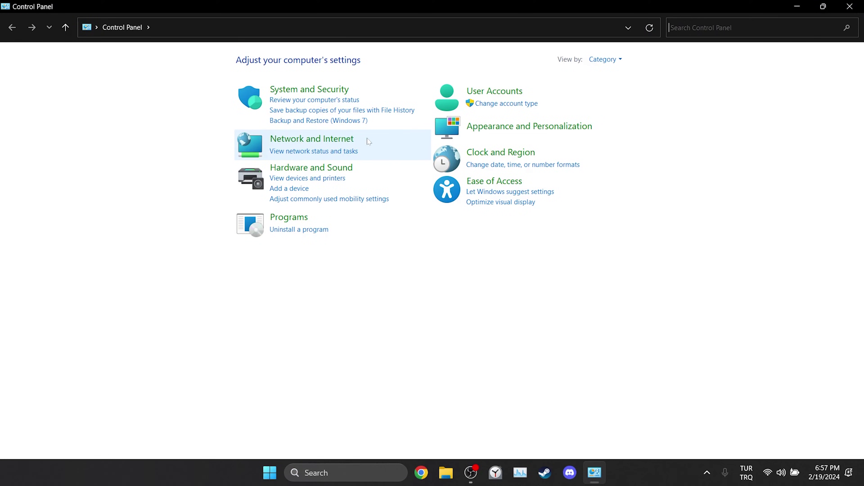
Go through Network and Internet to the Wi-Fi 2 status and open its Properties.
{"action": "left_click", "coordinate": [302, 140]}
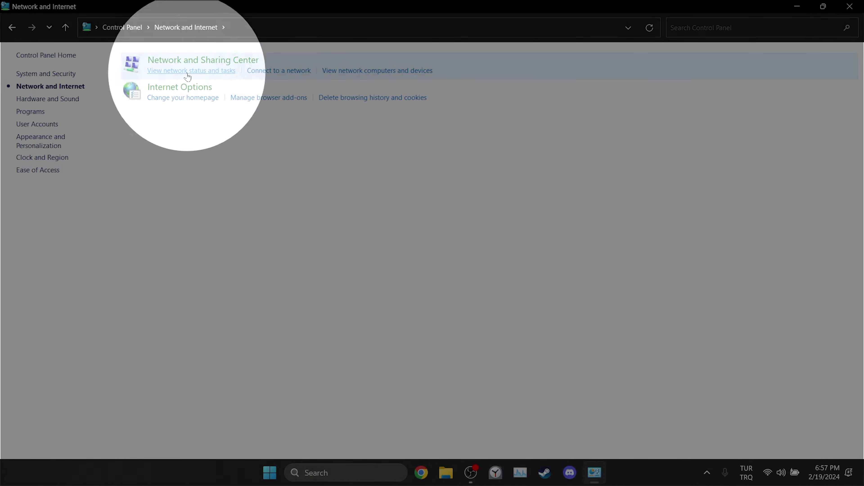
{"action": "left_click", "coordinate": [169, 72]}
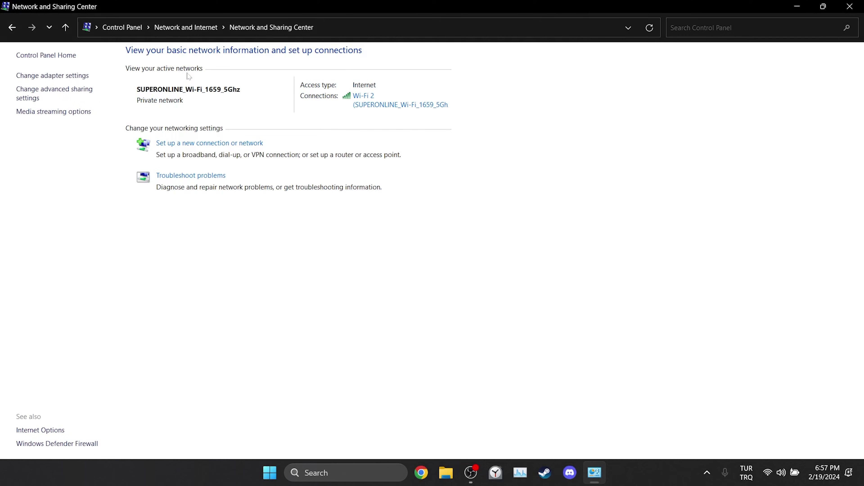
{"action": "left_click", "coordinate": [378, 105]}
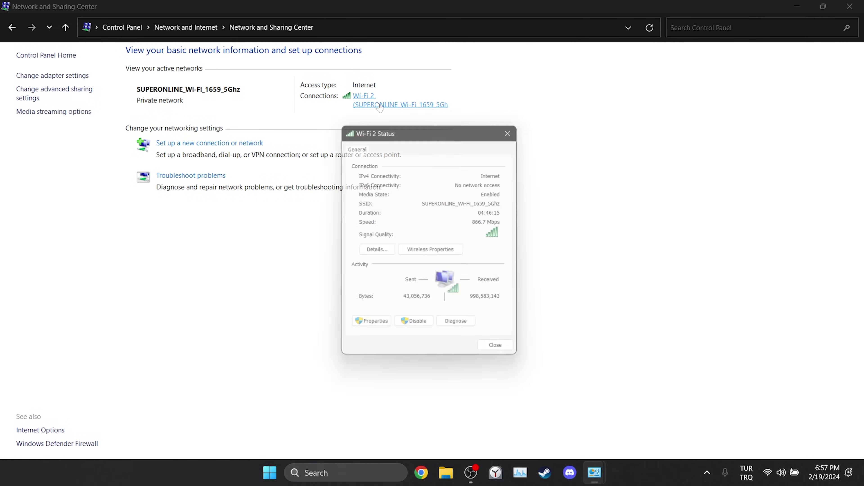
{"action": "left_click", "coordinate": [374, 329]}
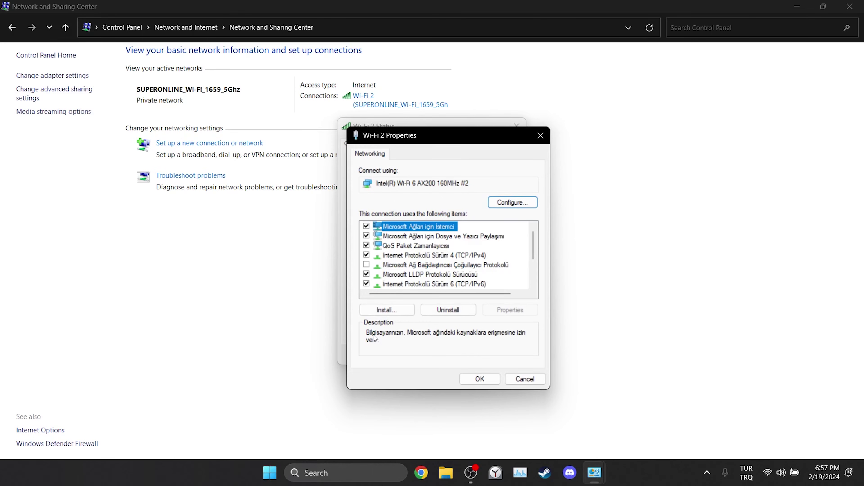
Enter preferred DNS 1.1.1.1 and alternate 1.0.0.1 under IPv4, then OK both dialogs.
{"action": "double_click", "coordinate": [414, 256]}
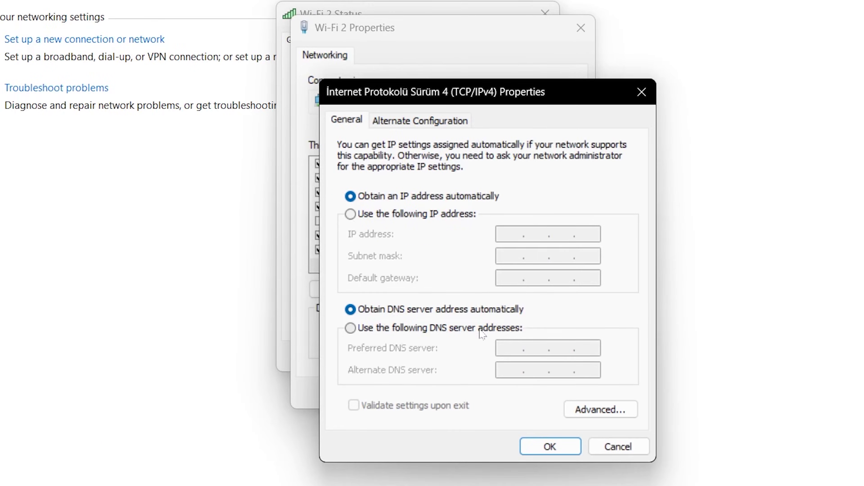
{"action": "left_click", "coordinate": [350, 329]}
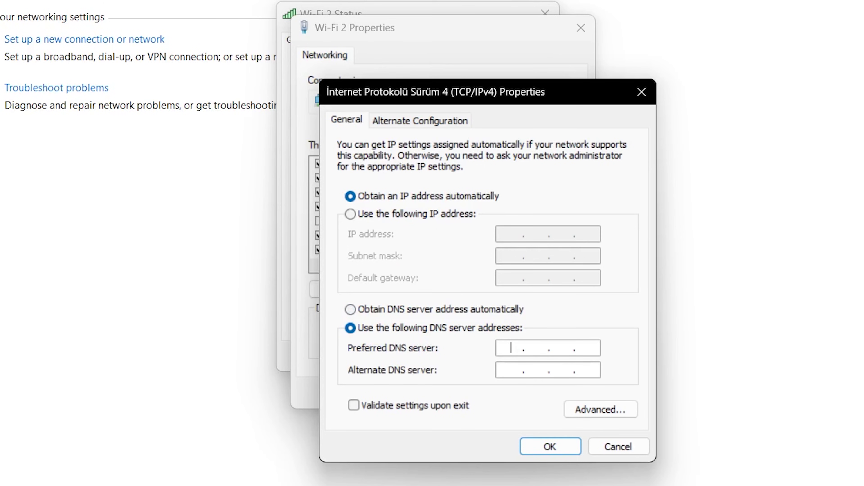
{"action": "type", "text": "1.1.1.1"}
{"action": "key", "text": "Tab"}
{"action": "type", "text": "1"}
{"action": "type", "text": "1"}
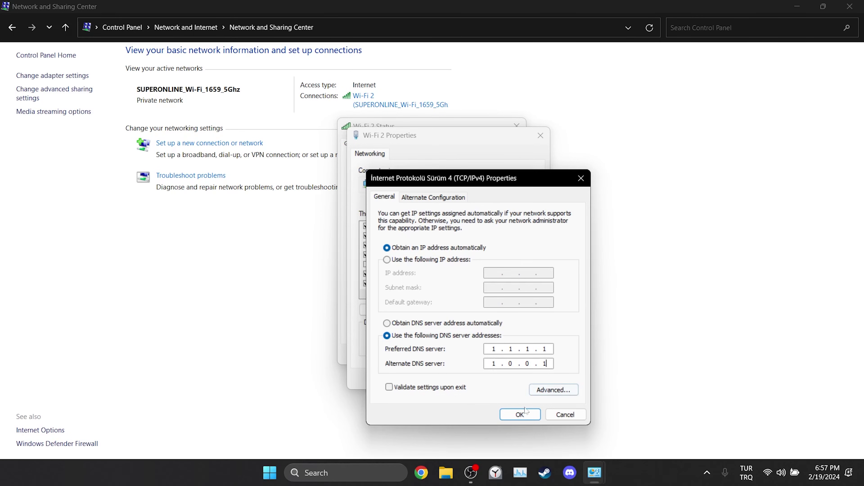
{"action": "left_click", "coordinate": [523, 418]}
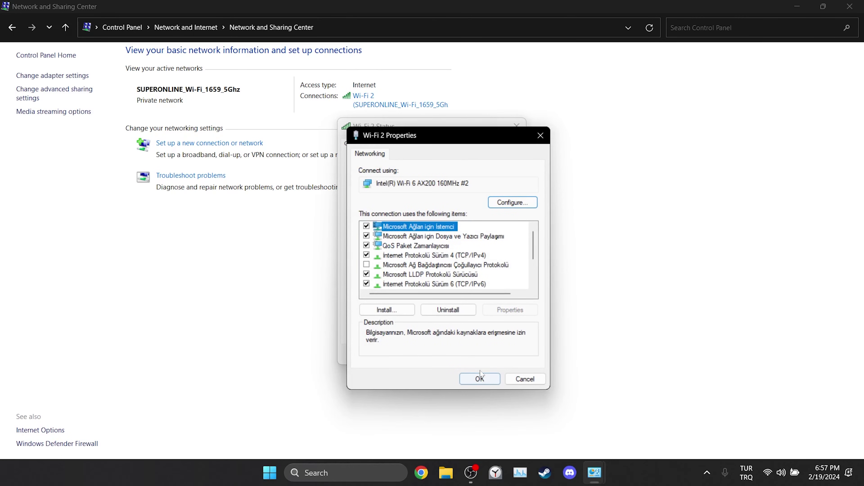
{"action": "left_click", "coordinate": [480, 379]}
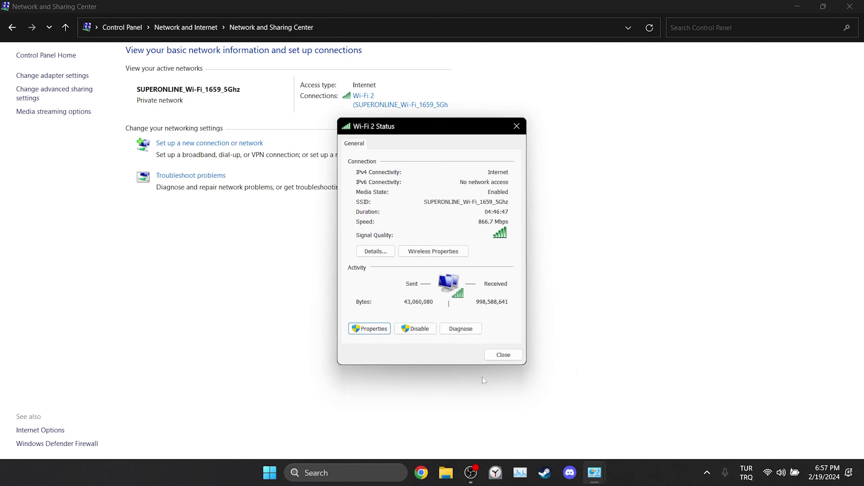
Close the Wi-Fi 2 status window and launch Command Prompt as administrator via Windows Search.
{"action": "left_click", "coordinate": [499, 358]}
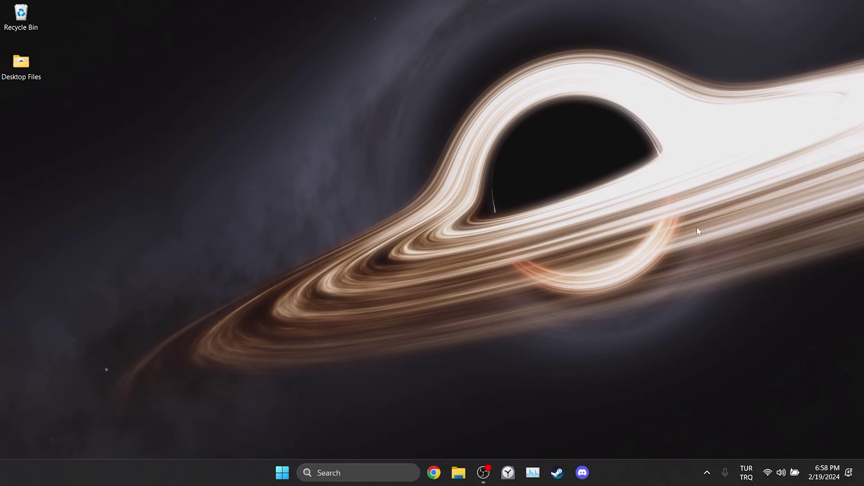
{"action": "left_click", "coordinate": [331, 473]}
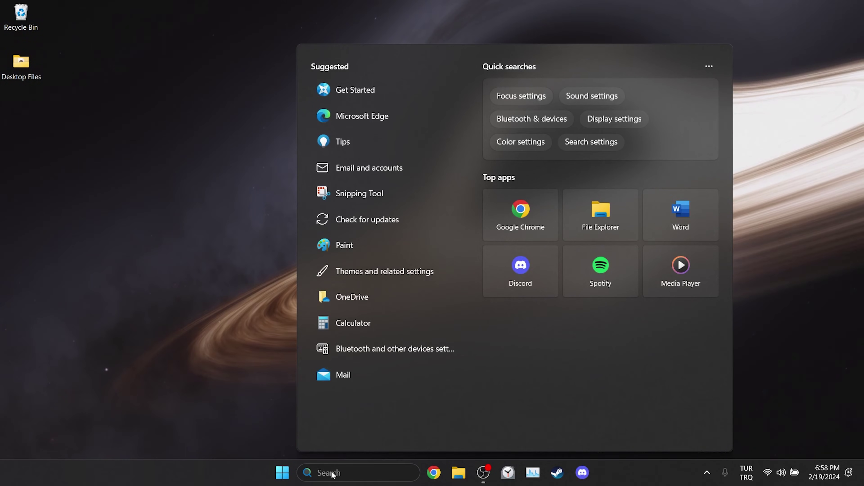
{"action": "type", "text": "cmd"}
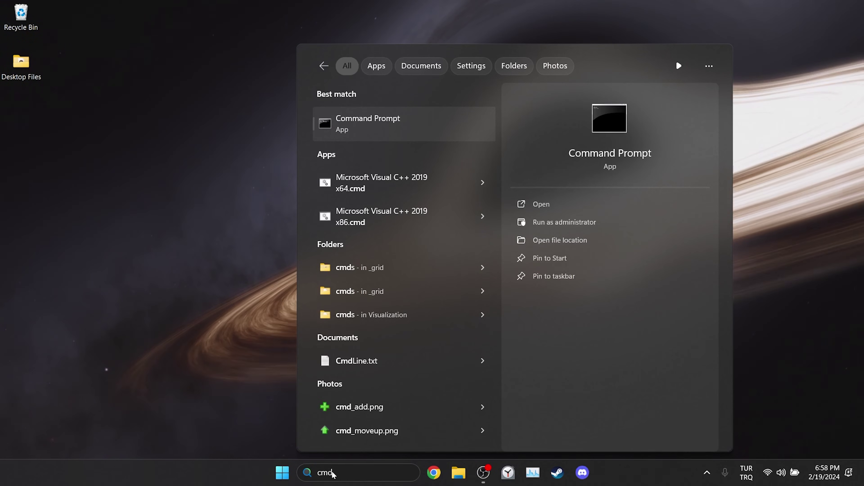
{"action": "left_click", "coordinate": [559, 223]}
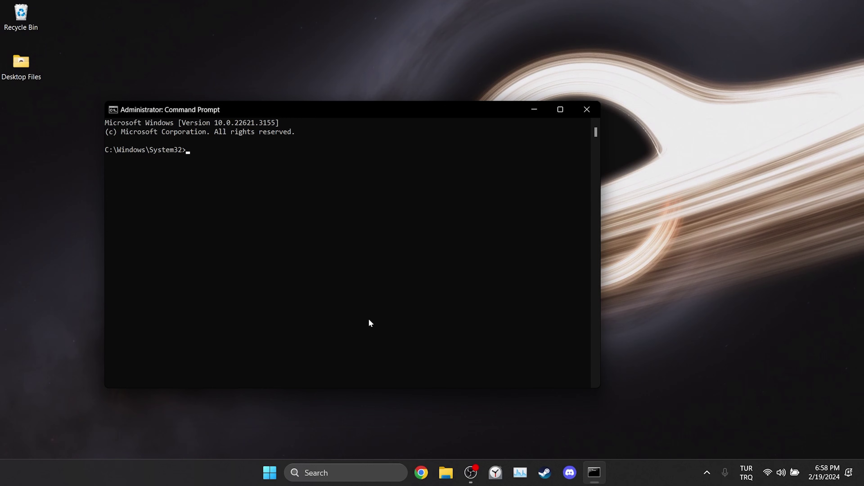
Run ipconfig /flushdns, netsh winsock reset and netsh int ip reset, then close Command Prompt.
{"action": "type", "text": "ipconfig /"}
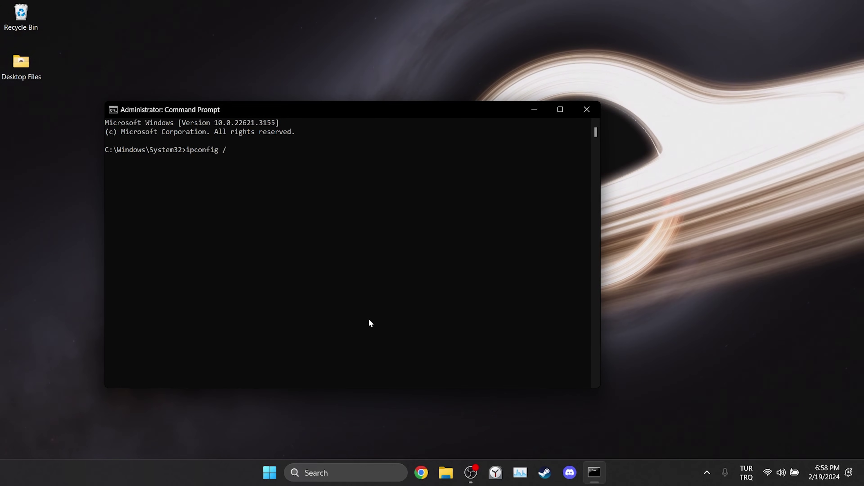
{"action": "type", "text": "flushdns"}
{"action": "key", "text": "Return"}
{"action": "type", "text": "net"}
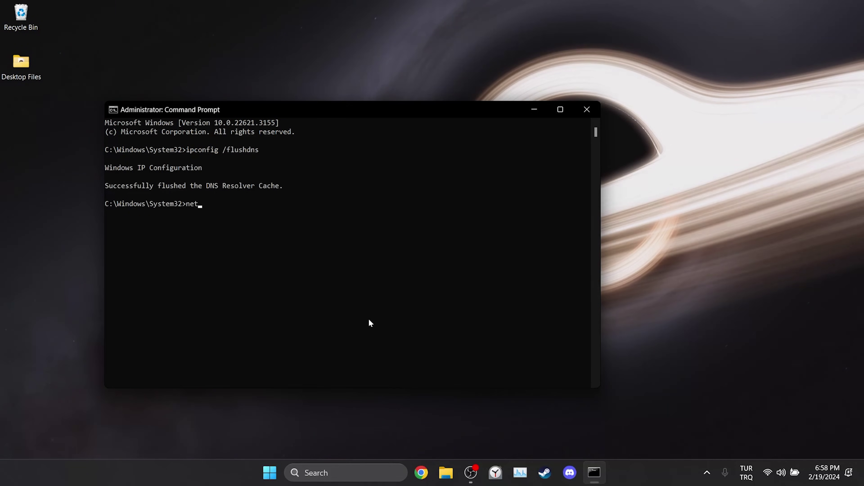
{"action": "type", "text": "sh winsock reset"}
{"action": "key", "text": "Return"}
{"action": "type", "text": "netsh int ip reset"}
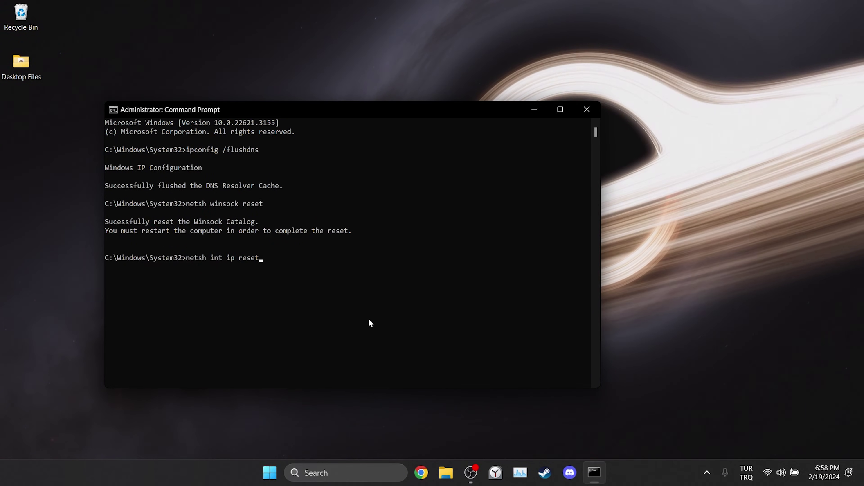
{"action": "key", "text": "Return"}
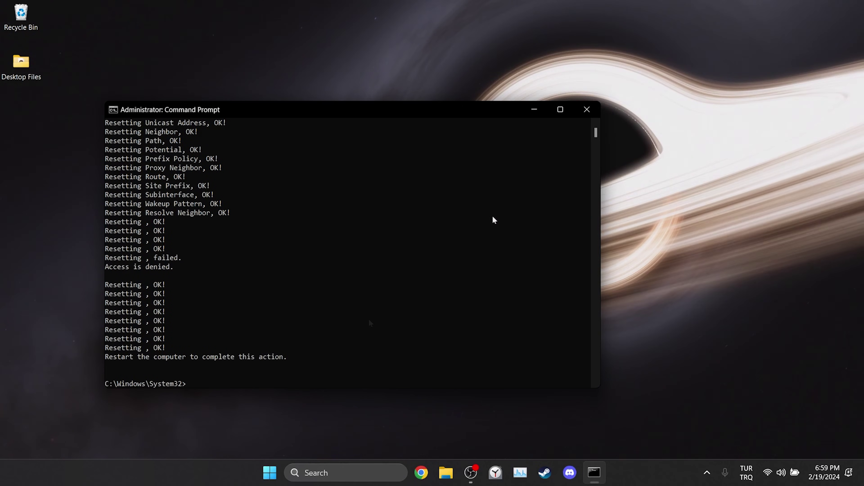
{"action": "left_click", "coordinate": [586, 113]}
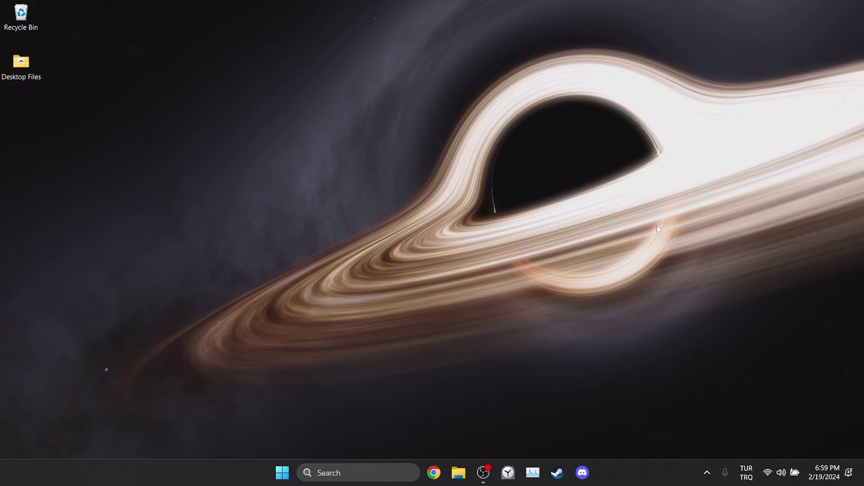
Choose Restart in the Alt+F4 Shut Down Windows dialog to reboot the computer.
{"action": "key", "text": "alt+F4"}
{"action": "key", "text": "Down"}
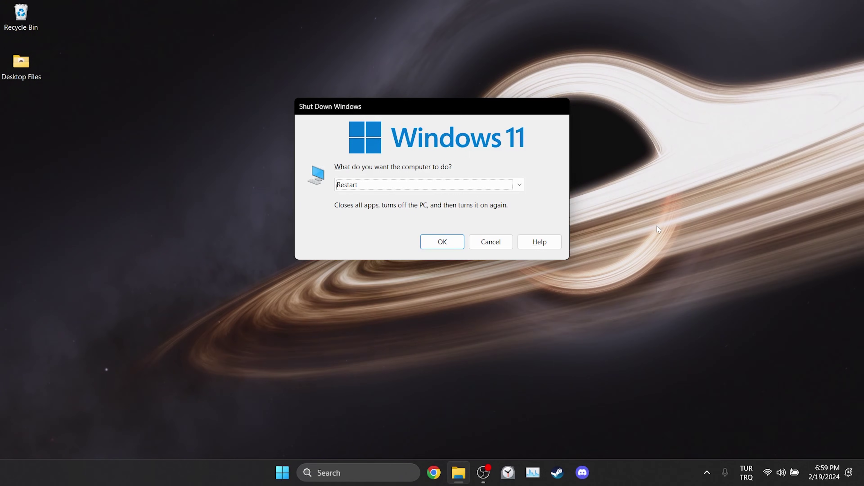
{"action": "key", "text": "Return"}
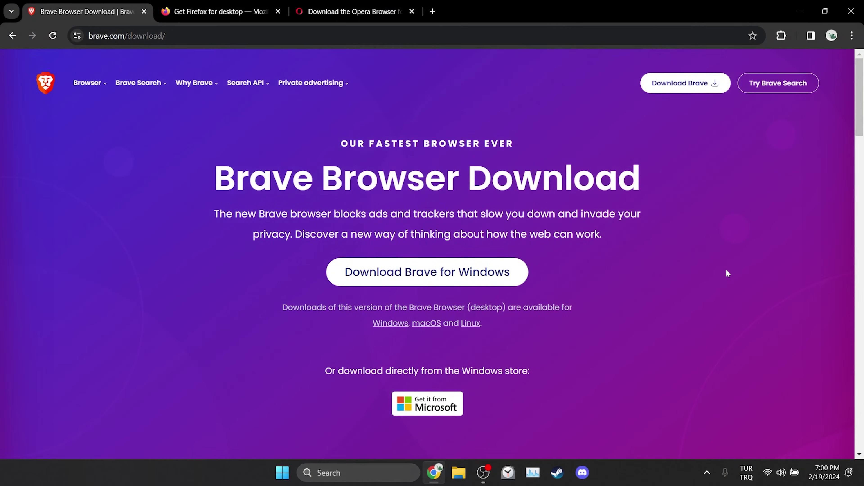
Show the Firefox and Opera download tabs after Brave, then close Chrome.
{"action": "key", "text": "ctrl+Tab"}
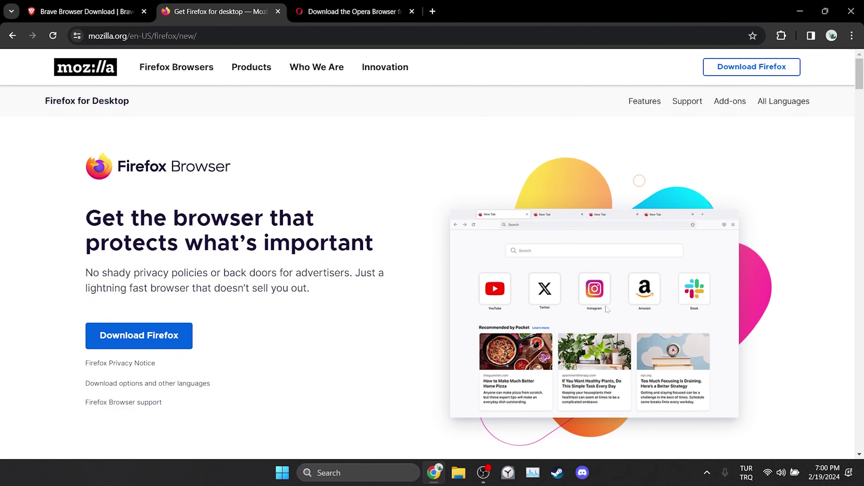
{"action": "key", "text": "ctrl+Tab"}
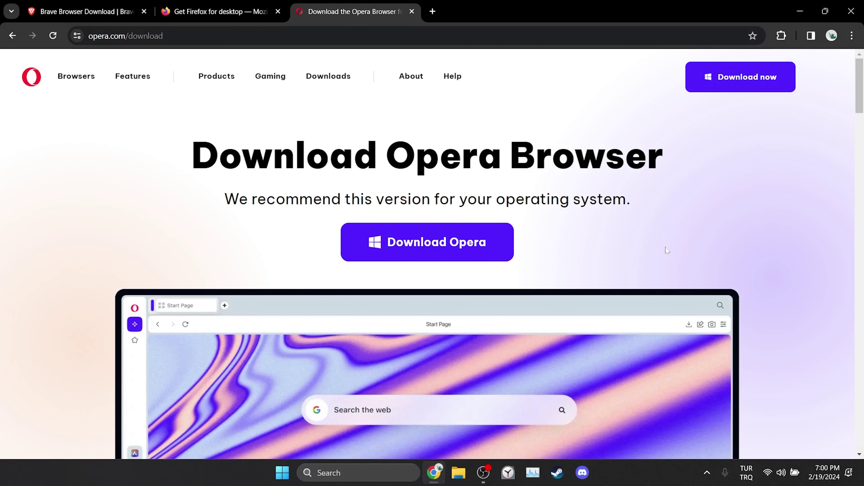
{"action": "left_click", "coordinate": [851, 11]}
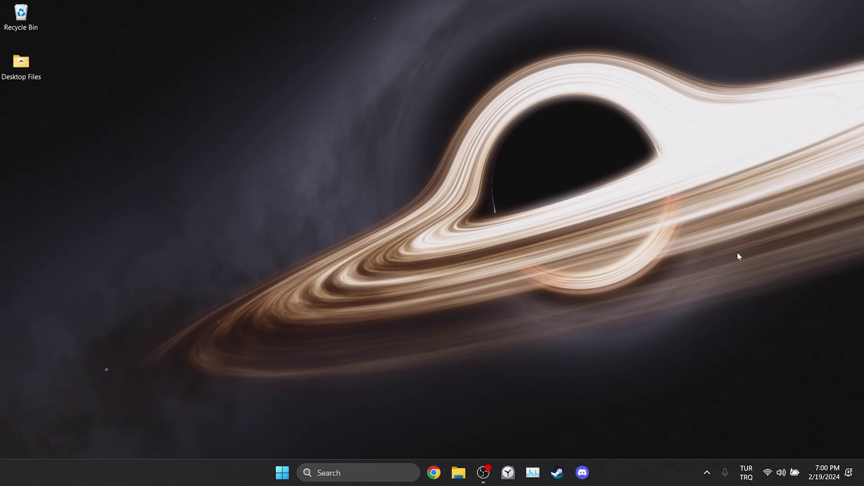